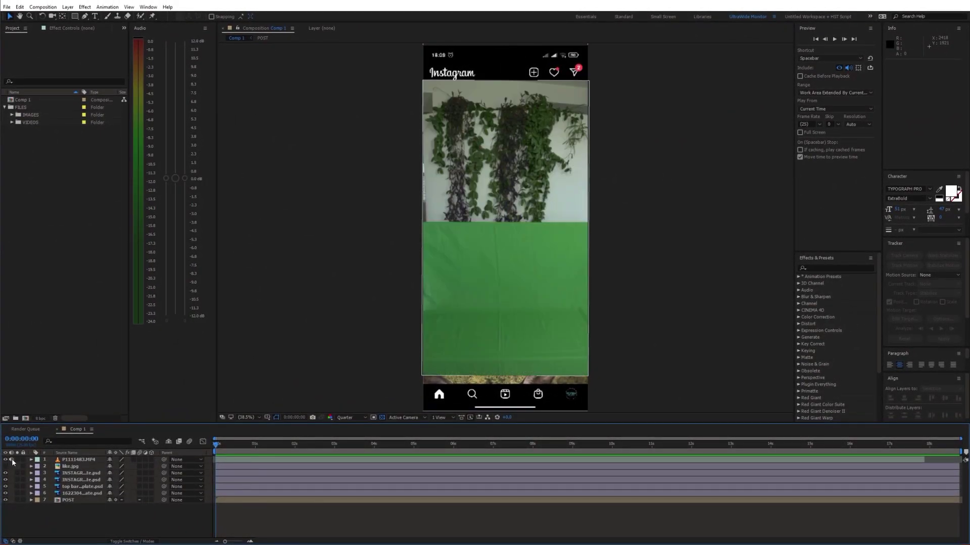
Step: Key the green screen on P1111483.MP4 with Keylight (1.2), checking the screen matte and intermediate result
{"action": "left_click_drag", "start_coordinate": [245, 449], "coordinate": [507, 428]}
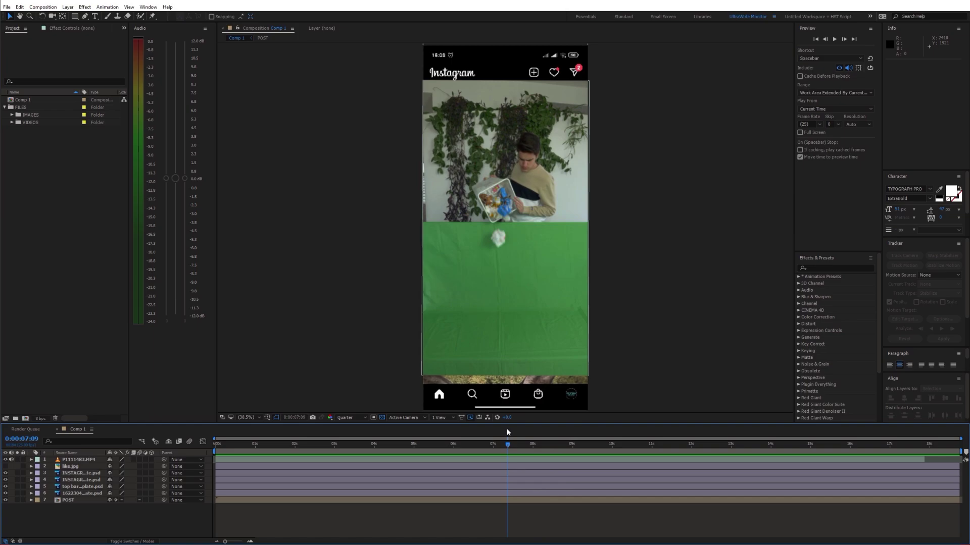
{"action": "left_click", "coordinate": [498, 459]}
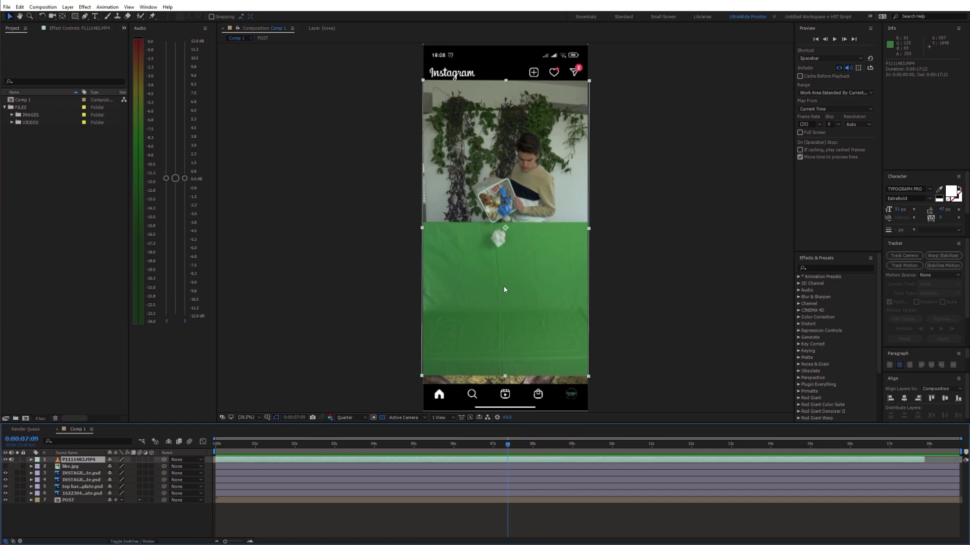
{"action": "key", "text": "ctrl+space"}
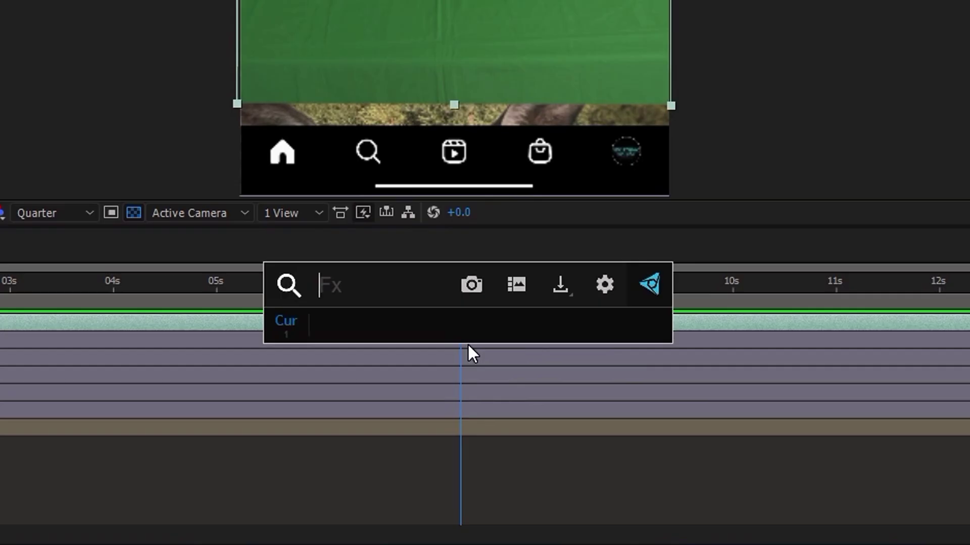
{"action": "type", "text": "ke"}
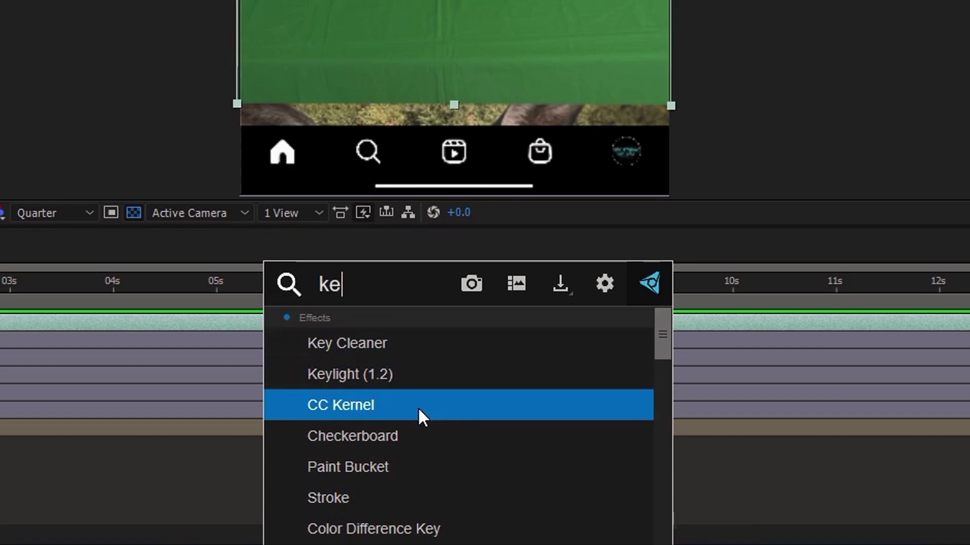
{"action": "left_click", "coordinate": [373, 380]}
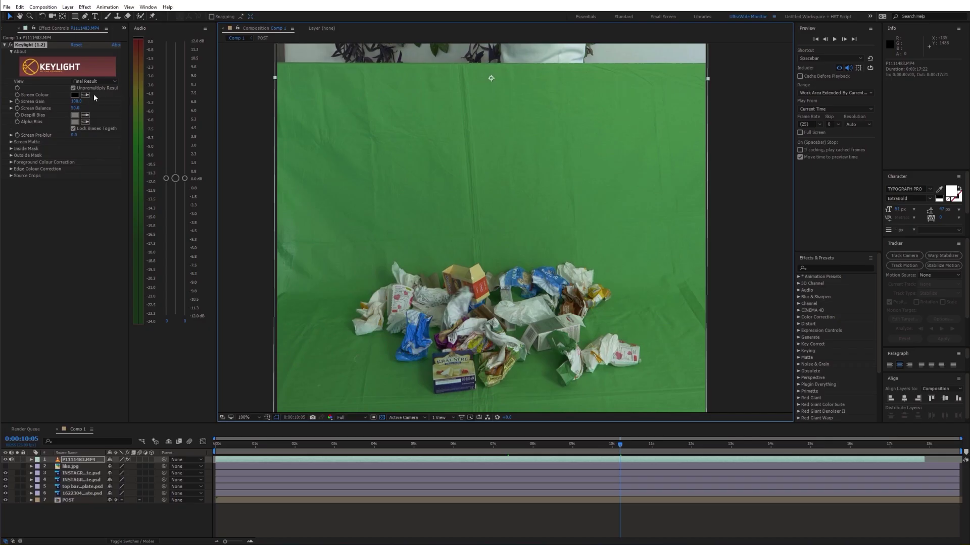
{"action": "left_click", "coordinate": [94, 81]}
{"action": "left_click", "coordinate": [96, 130]}
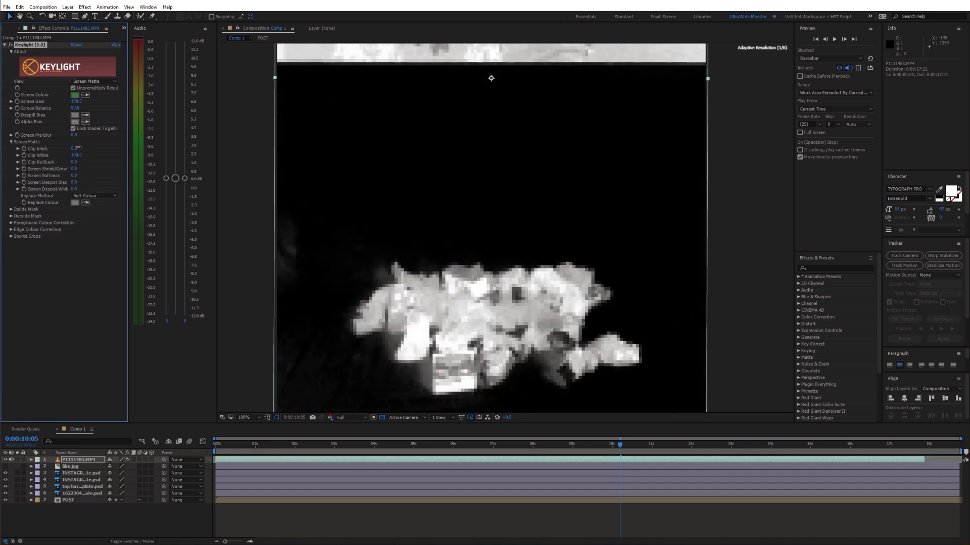
{"action": "left_click", "coordinate": [102, 82]}
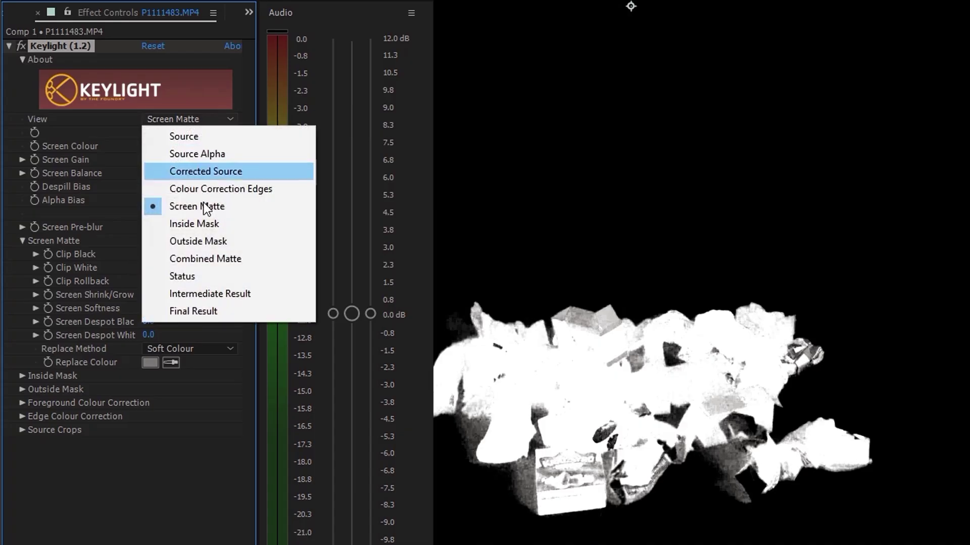
{"action": "left_click", "coordinate": [104, 168]}
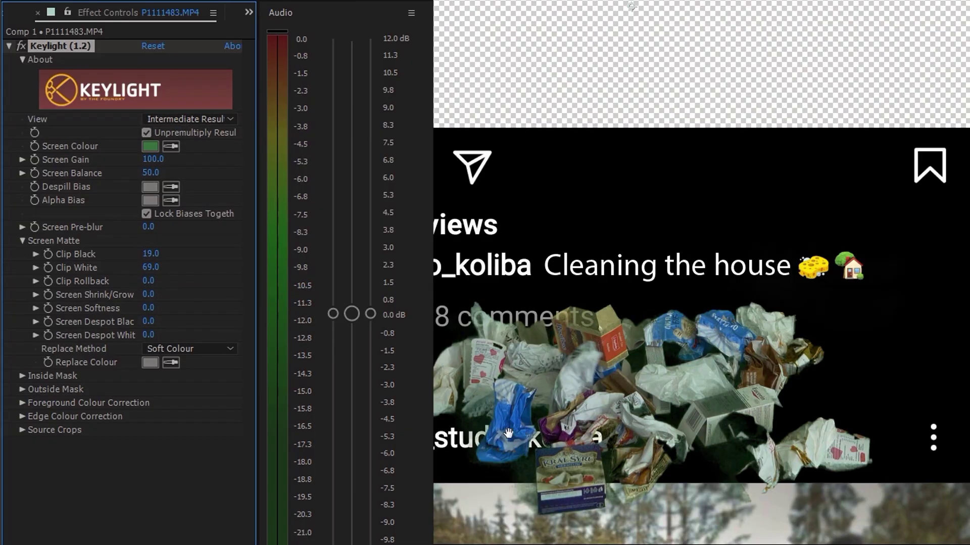
Step: Add Advanced Spill Suppressor to the keyed trash footage at 54%
{"action": "key", "text": "ctrl+space"}
{"action": "type", "text": "adva"}
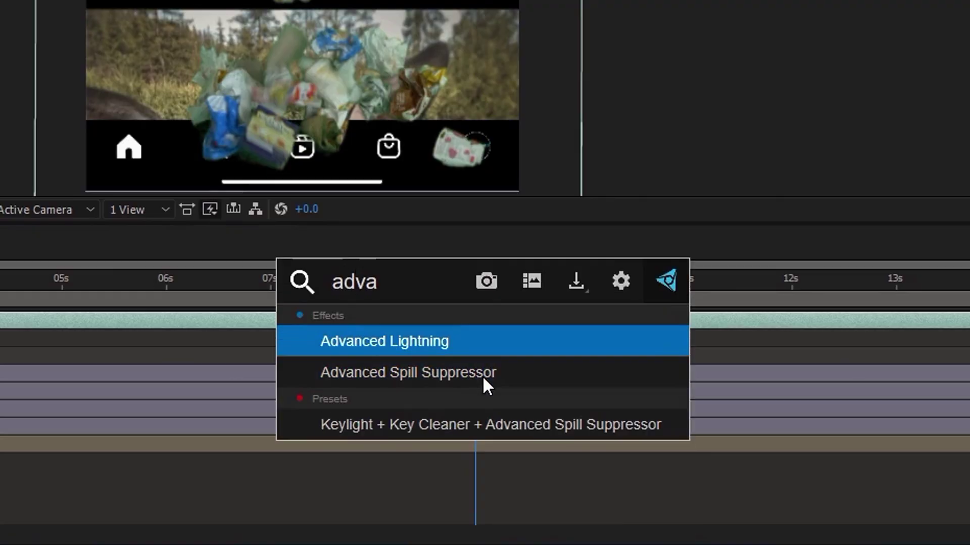
{"action": "key", "text": "Down"}
{"action": "left_click", "coordinate": [482, 376]}
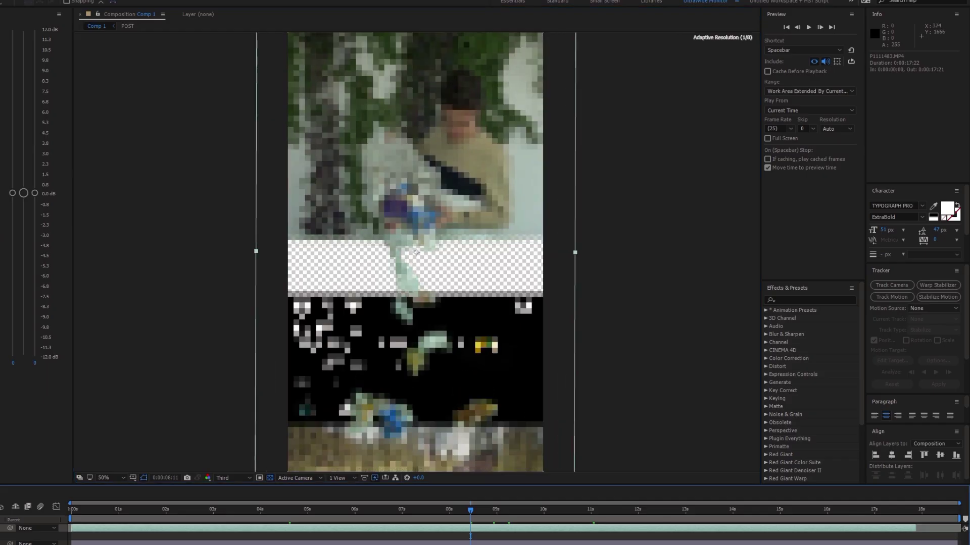
Step: Move the keyed trash footage down into the post, previewing at Full resolution
{"action": "scroll", "coordinate": [441, 199], "scroll_direction": "up", "scroll_amount": 2}
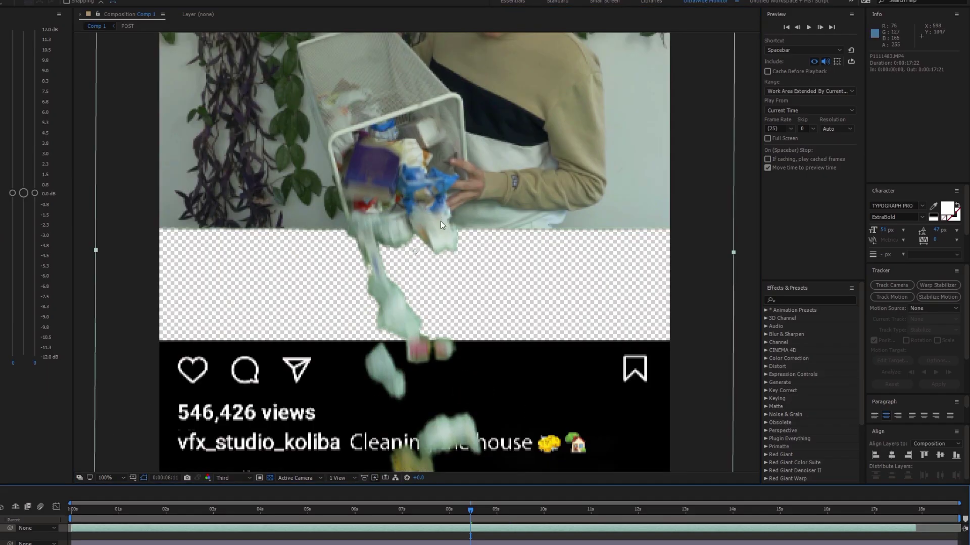
{"action": "left_click_drag", "start_coordinate": [441, 225], "coordinate": [437, 333]}
{"action": "left_click", "coordinate": [232, 477]}
{"action": "left_click", "coordinate": [237, 497]}
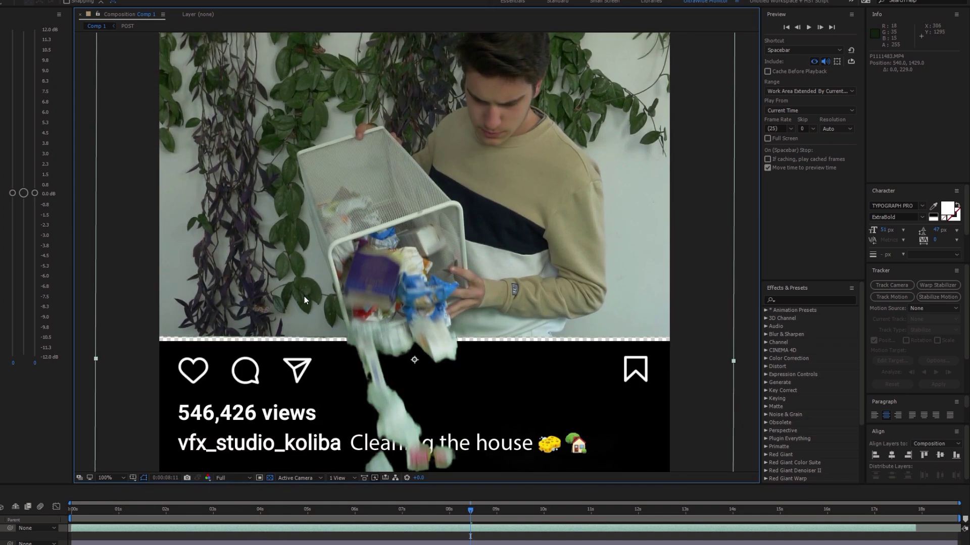
{"action": "key", "text": "Down"}
{"action": "key", "text": "Down"}
{"action": "key", "text": "Down"}
{"action": "key", "text": "Down"}
{"action": "key", "text": "Down"}
{"action": "key", "text": "Down"}
{"action": "key", "text": "Down"}
{"action": "key", "text": "Down"}
{"action": "key", "text": "Down"}
{"action": "key", "text": "Down"}
{"action": "key", "text": "Down"}
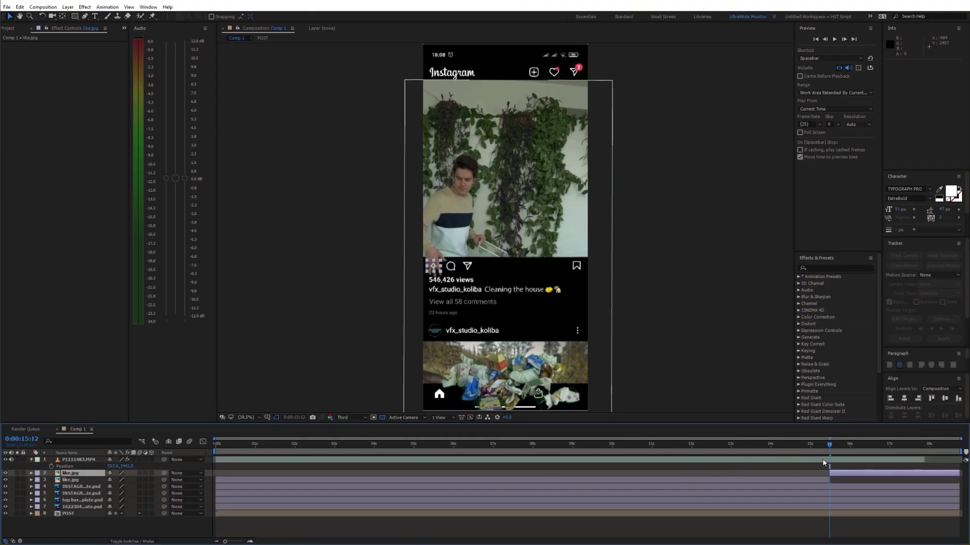
Step: Delete the duplicate like.jpg layer and preview the heart turning red
{"action": "key", "text": "Delete"}
{"action": "key", "text": "Page_Up"}
{"action": "key", "text": "Page_Up"}
{"action": "key", "text": "Page_Up"}
{"action": "key", "text": "Page_Up"}
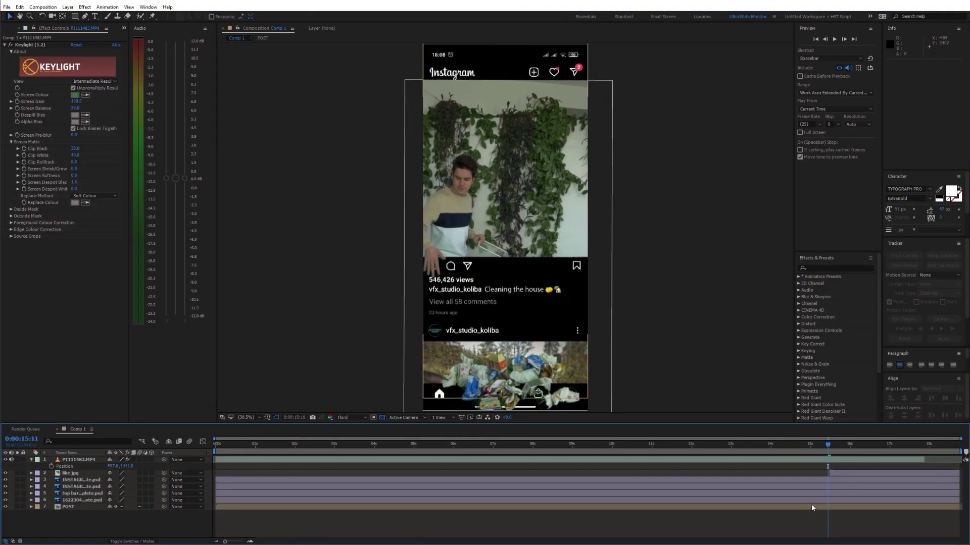
{"action": "key", "text": "space"}
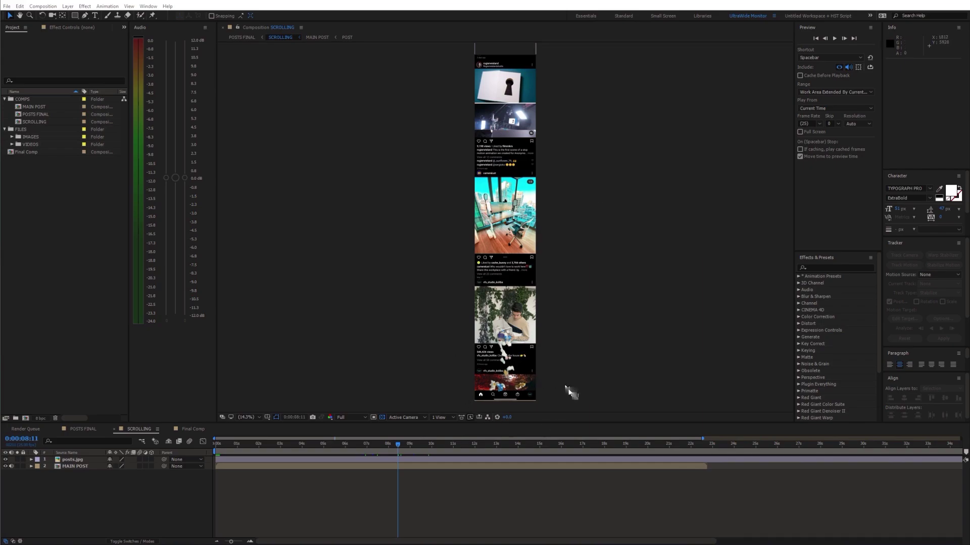
Step: In POSTS FINAL, test-scrub the SCROLLING layer's Position, then undo back to 540, -653
{"action": "left_click", "coordinate": [83, 430]}
{"action": "left_click", "coordinate": [412, 474]}
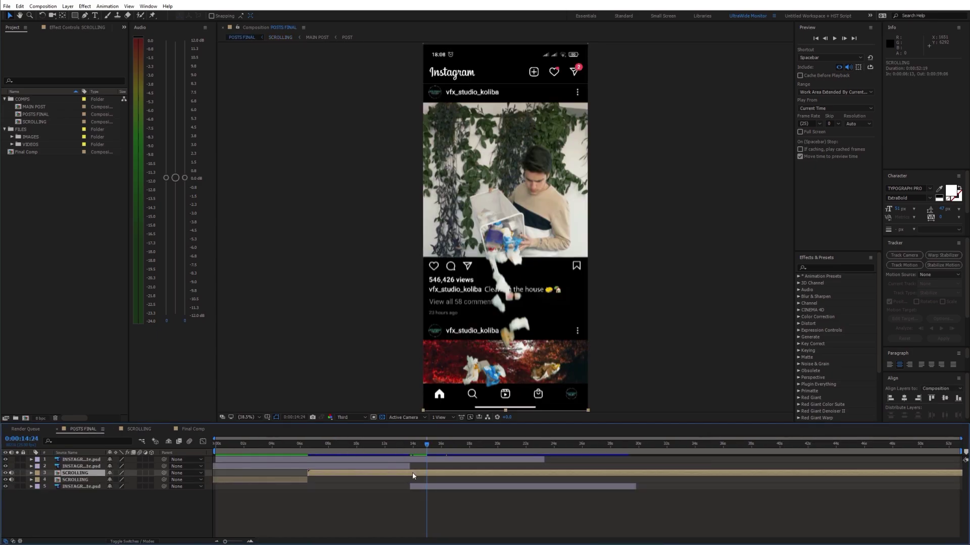
{"action": "key", "text": "p"}
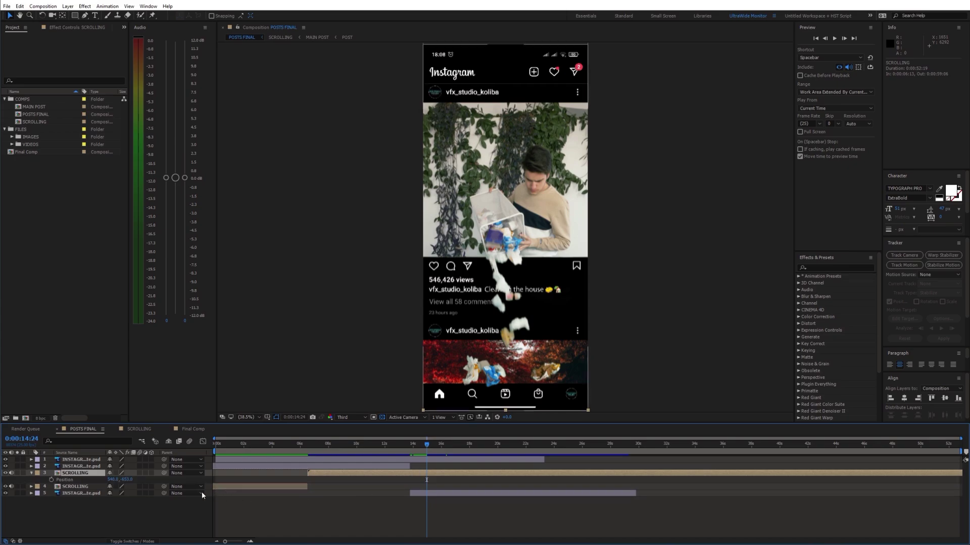
{"action": "left_click_drag", "start_coordinate": [218, 483], "coordinate": [76, 480]}
{"action": "key", "text": "ctrl+z"}
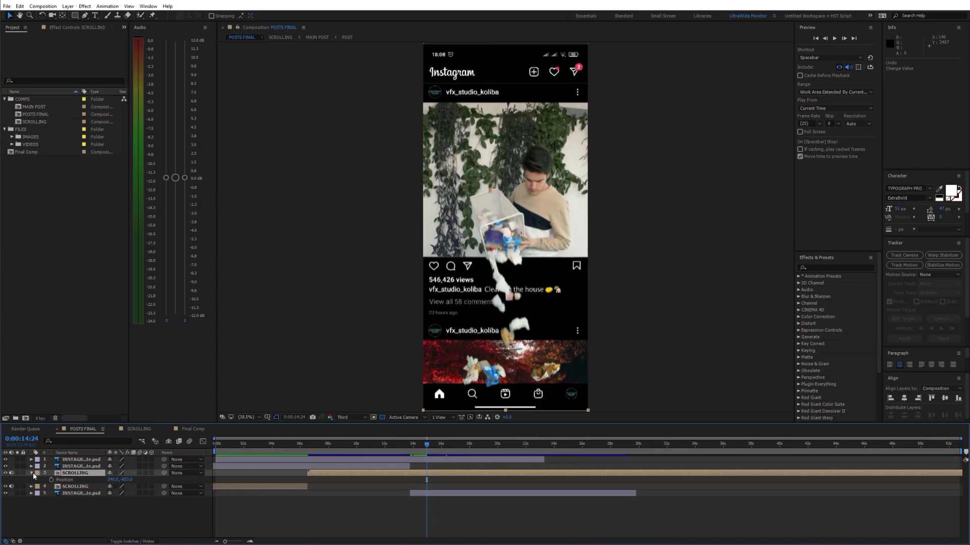
{"action": "left_click", "coordinate": [31, 473]}
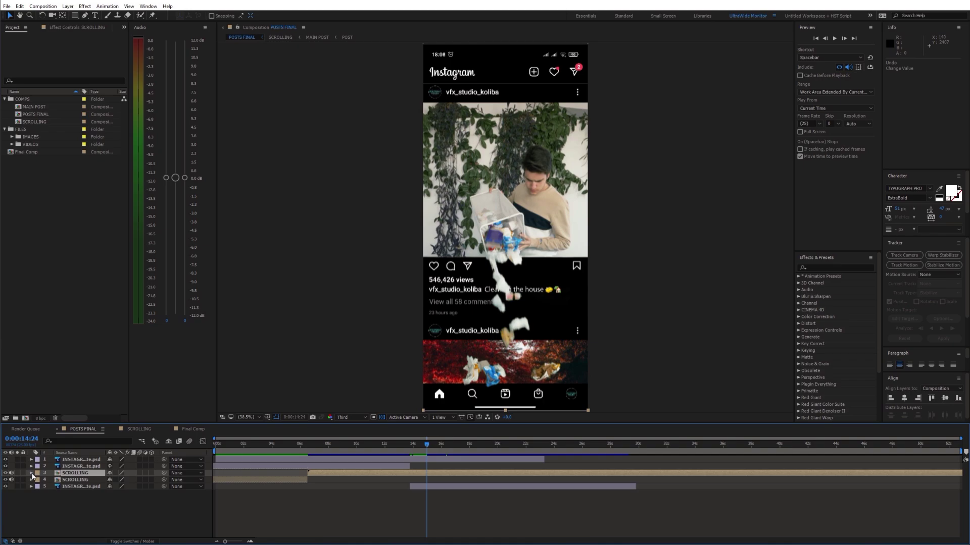
Step: Key the phone's green screen in Final Comp with Keylight, raising Clip White in Screen Matte view
{"action": "left_click", "coordinate": [201, 429]}
{"action": "left_click_drag", "start_coordinate": [268, 445], "coordinate": [286, 462]}
{"action": "left_click", "coordinate": [286, 461]}
{"action": "key", "text": "ctrl+space"}
{"action": "type", "text": "key"}
{"action": "key", "text": "Return"}
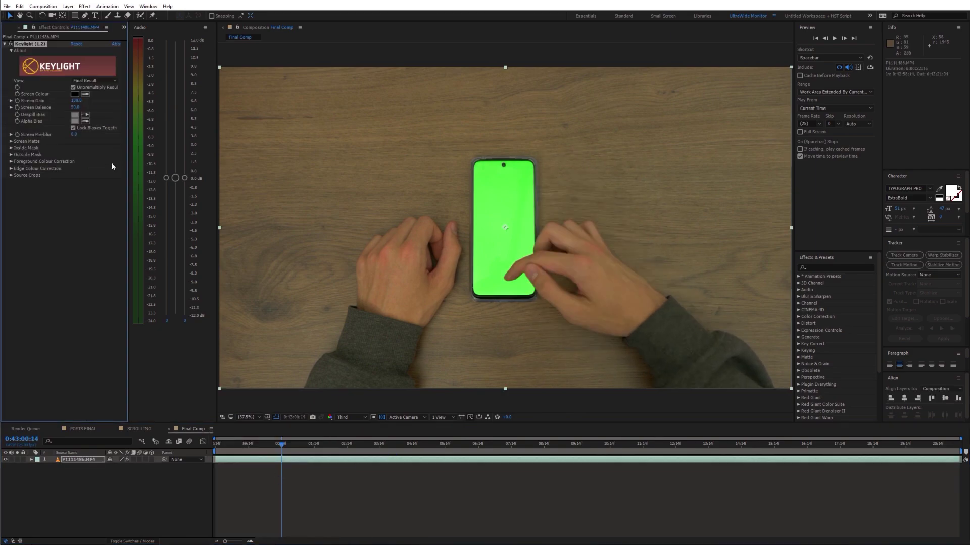
{"action": "left_click", "coordinate": [496, 191]}
{"action": "left_click", "coordinate": [94, 80]}
{"action": "left_click", "coordinate": [86, 124]}
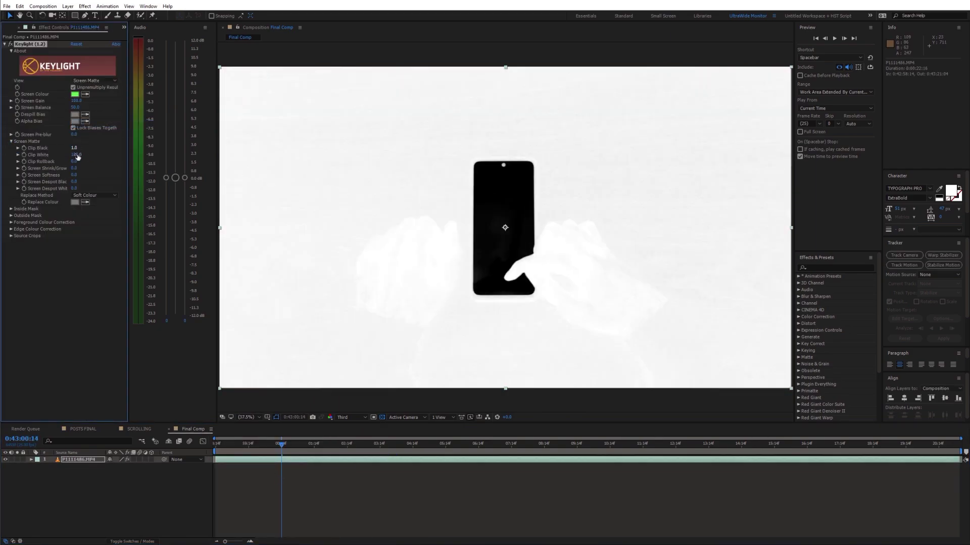
{"action": "left_click_drag", "start_coordinate": [77, 157], "coordinate": [68, 157]}
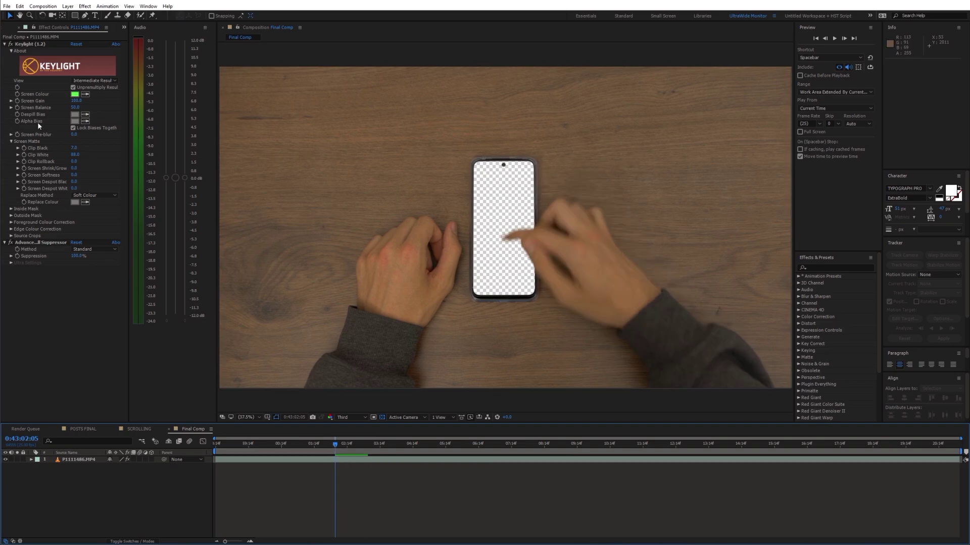
{"action": "key", "text": "ctrl+0"}
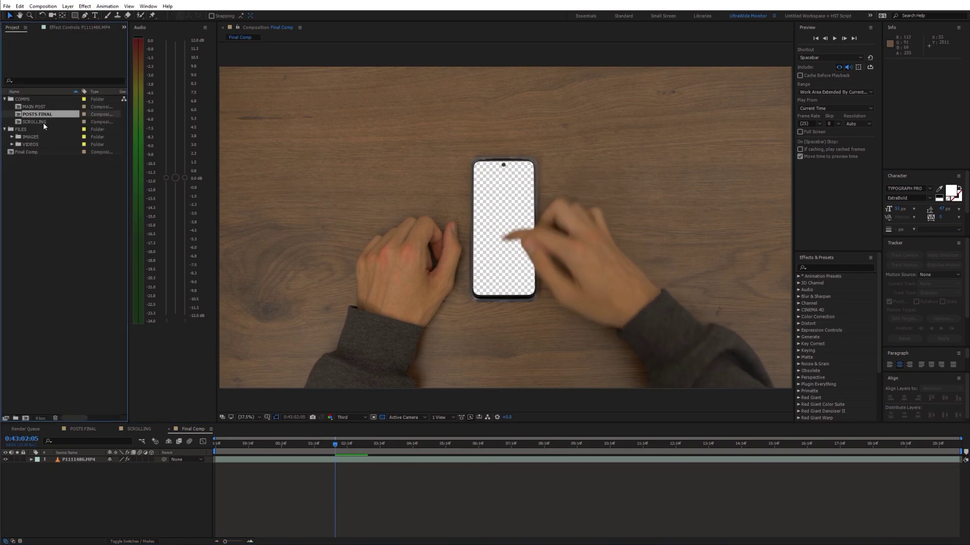
Step: Add the POSTS FINAL comp into Final Comp and scale it to 38%
{"action": "left_click_drag", "start_coordinate": [77, 470], "coordinate": [102, 474]}
{"action": "key", "text": "s"}
{"action": "key", "text": "slash"}
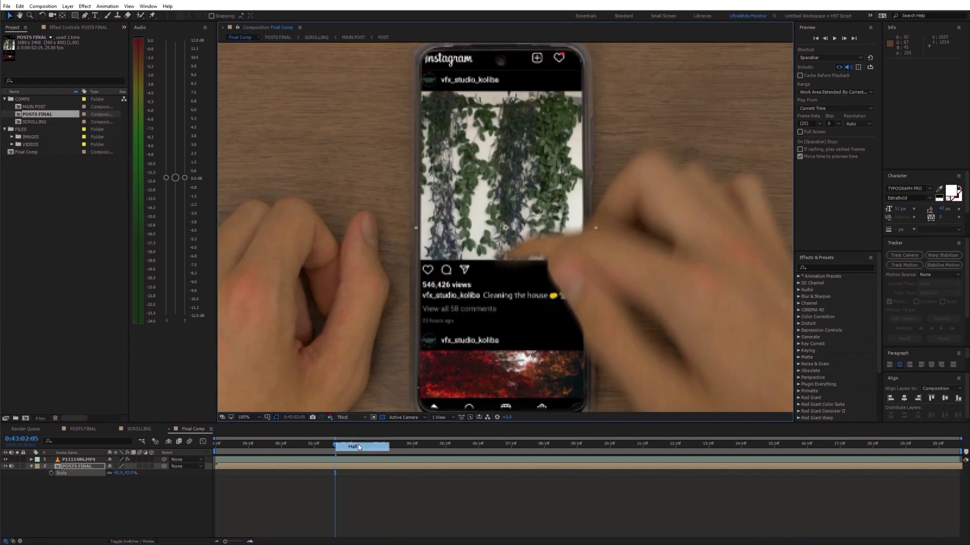
{"action": "left_click", "coordinate": [122, 479]}
{"action": "type", "text": "38"}
{"action": "key", "text": "Return"}
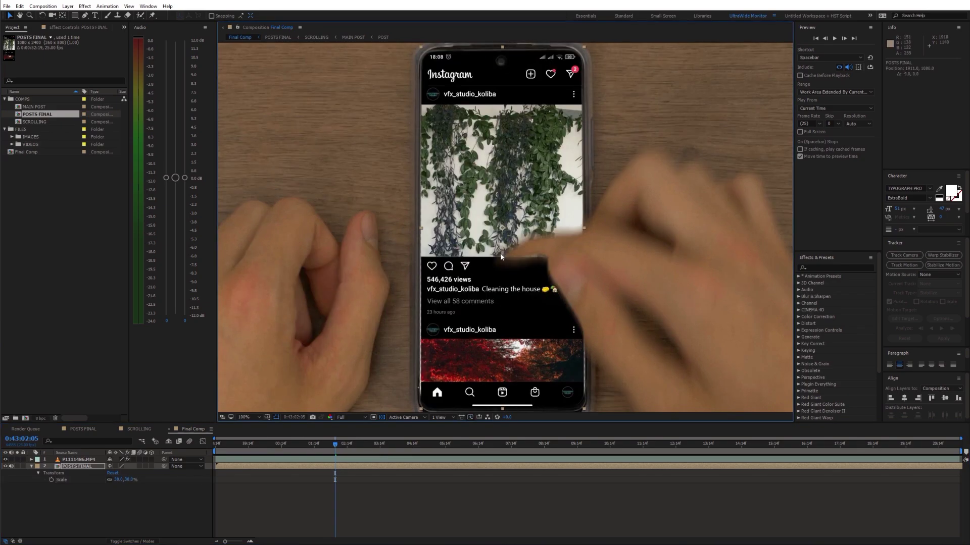
Step: Apply CC Power Pin and pin the feed's corners onto the phone screen
{"action": "key", "text": "r"}
{"action": "key", "text": "ctrl+space"}
{"action": "type", "text": "powe"}
{"action": "left_click", "coordinate": [349, 454]}
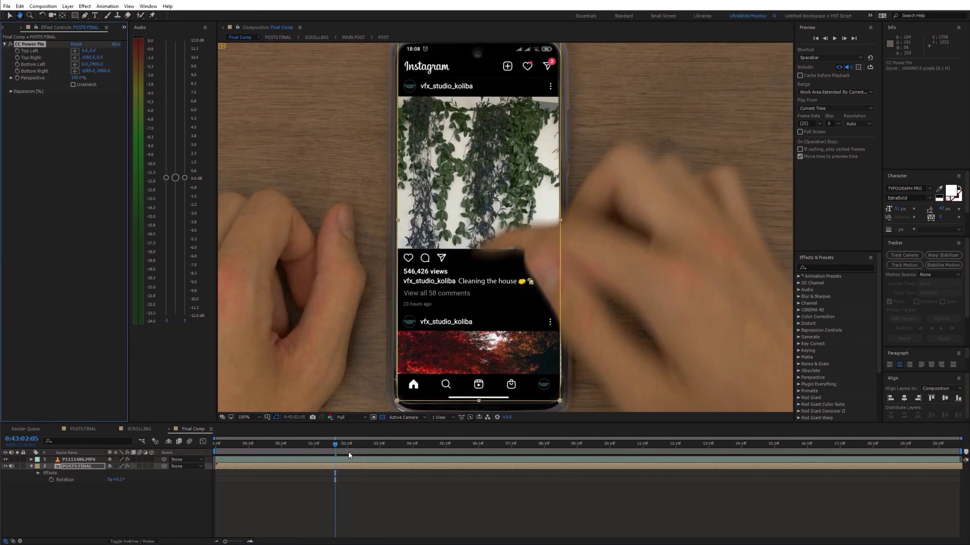
{"action": "left_click_drag", "start_coordinate": [560, 401], "coordinate": [562, 404]}
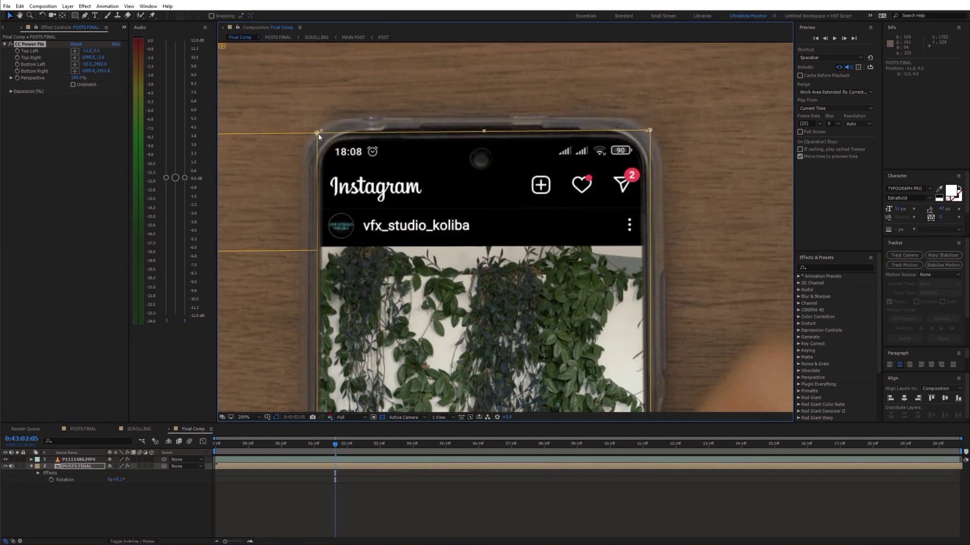
{"action": "left_click_drag", "start_coordinate": [647, 133], "coordinate": [648, 135]}
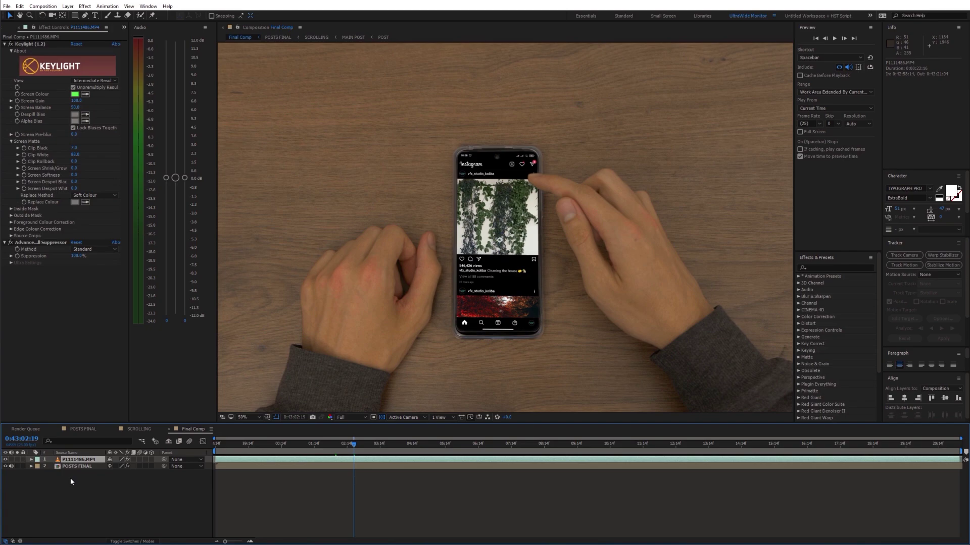
Step: Duplicate the phone footage, delete Keylight from the copy, and set it to Screen mode
{"action": "key", "text": "ctrl+d"}
{"action": "left_click", "coordinate": [29, 44]}
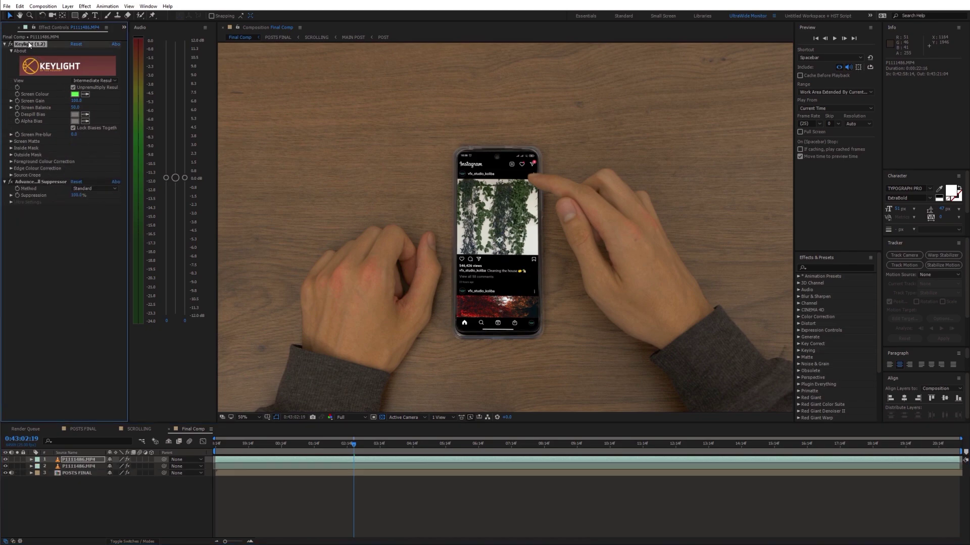
{"action": "key", "text": "Delete"}
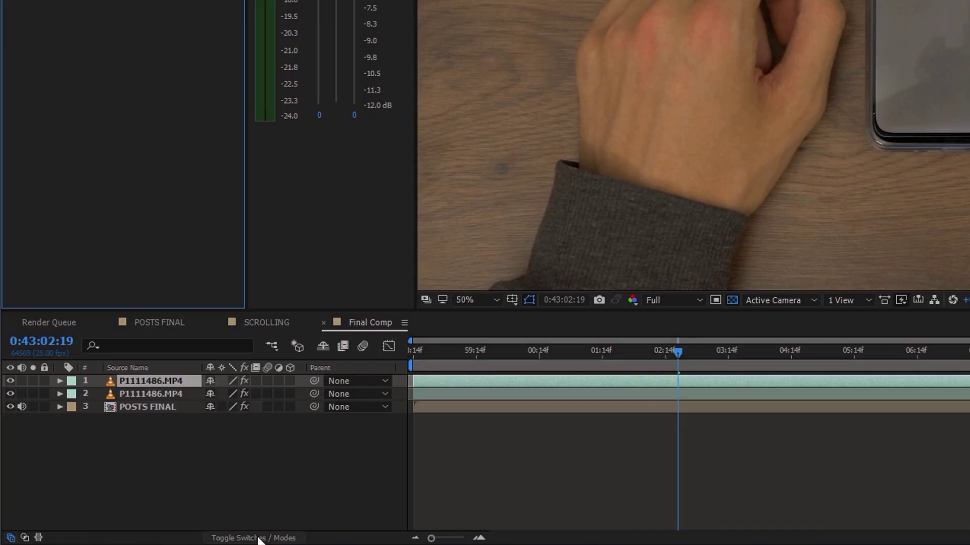
{"action": "left_click", "coordinate": [259, 538]}
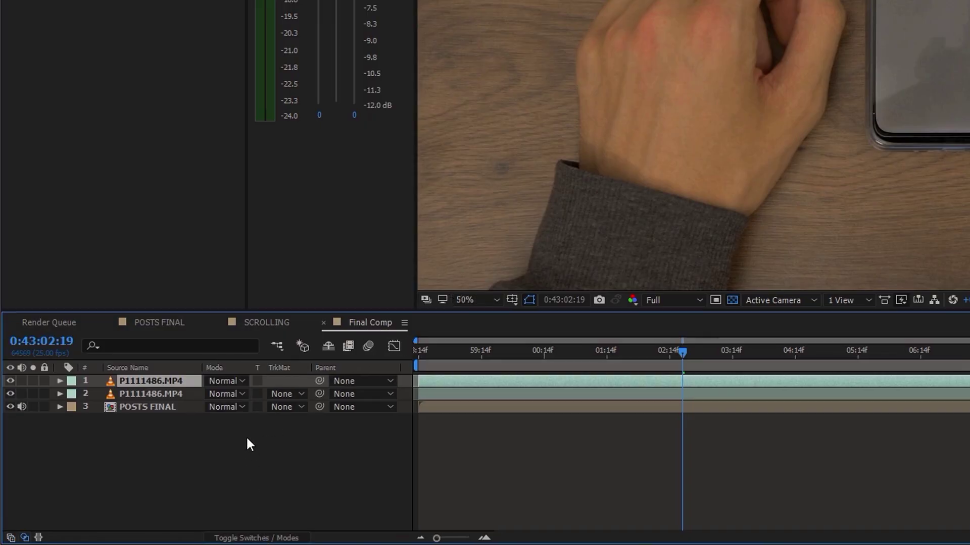
{"action": "left_click", "coordinate": [237, 380]}
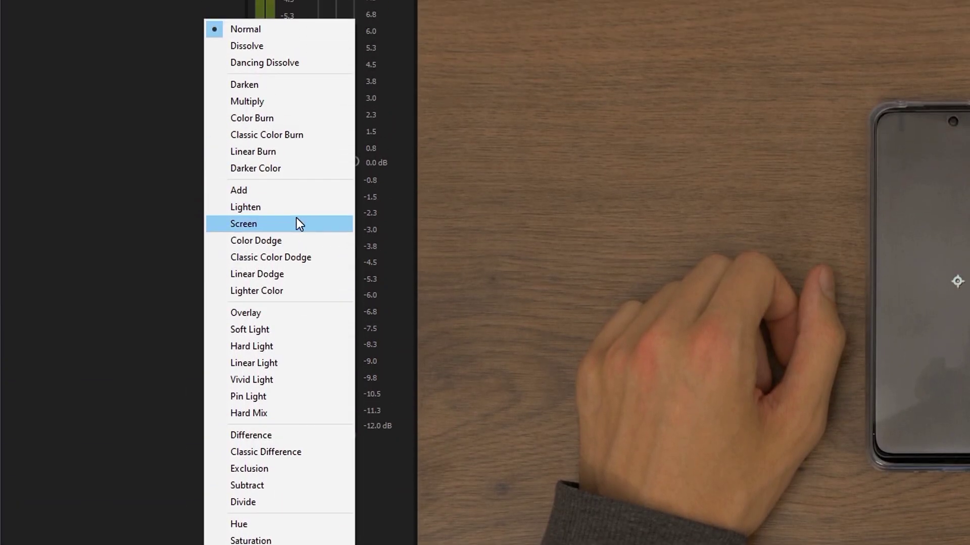
{"action": "left_click", "coordinate": [296, 222]}
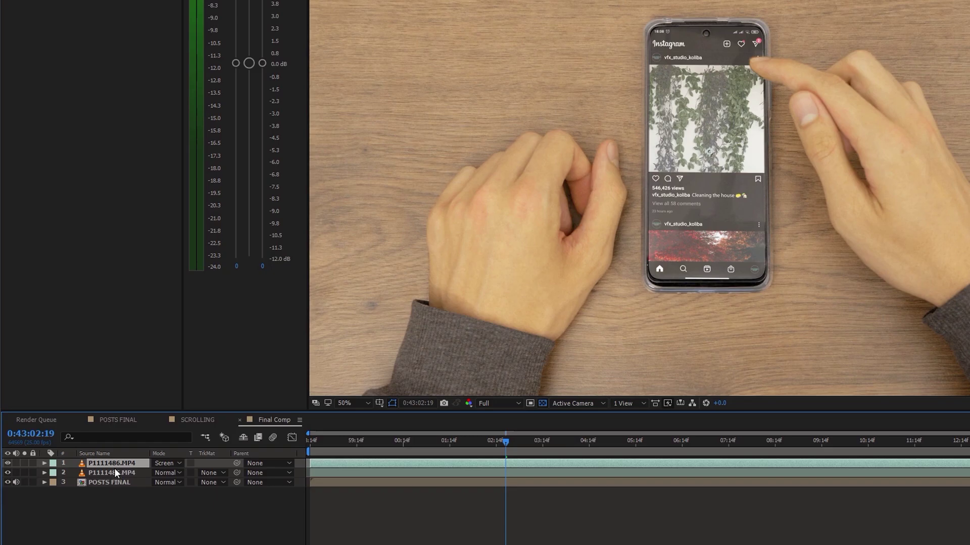
Step: Move the screened copy below the original footage and lower its opacity to 38%
{"action": "left_click_drag", "start_coordinate": [117, 464], "coordinate": [117, 480]}
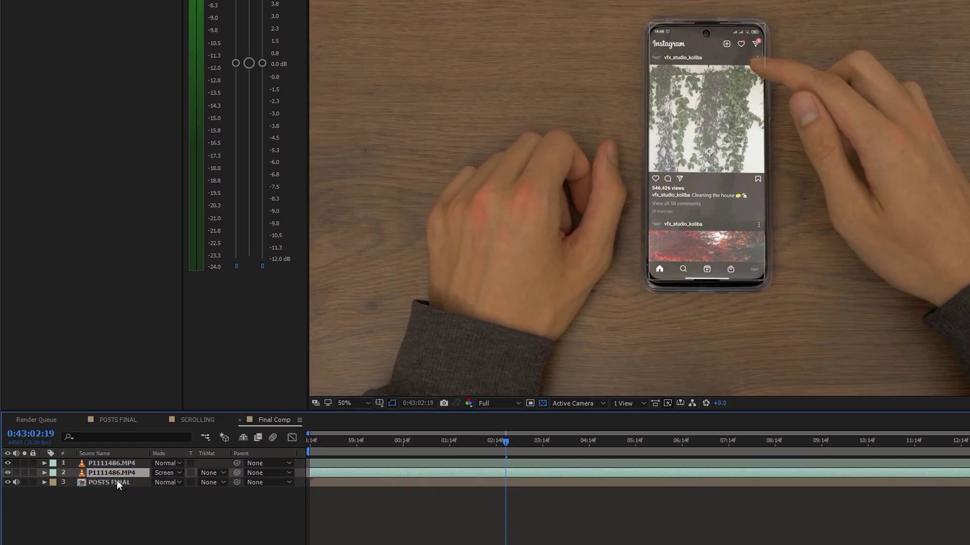
{"action": "left_click", "coordinate": [9, 474]}
{"action": "left_click", "coordinate": [9, 474]}
{"action": "left_click", "coordinate": [9, 474]}
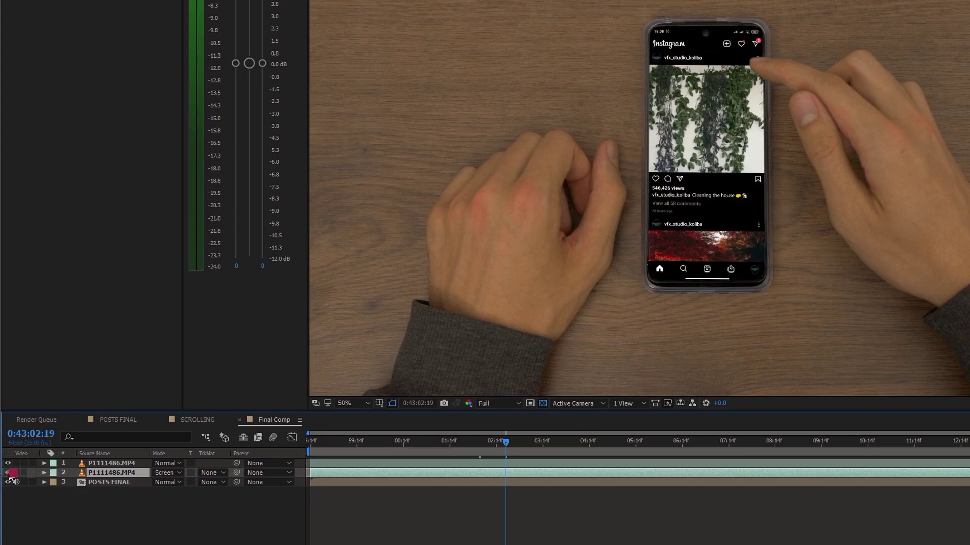
{"action": "left_click", "coordinate": [9, 473]}
{"action": "key", "text": "t"}
{"action": "left_click_drag", "start_coordinate": [158, 482], "coordinate": [122, 480]}
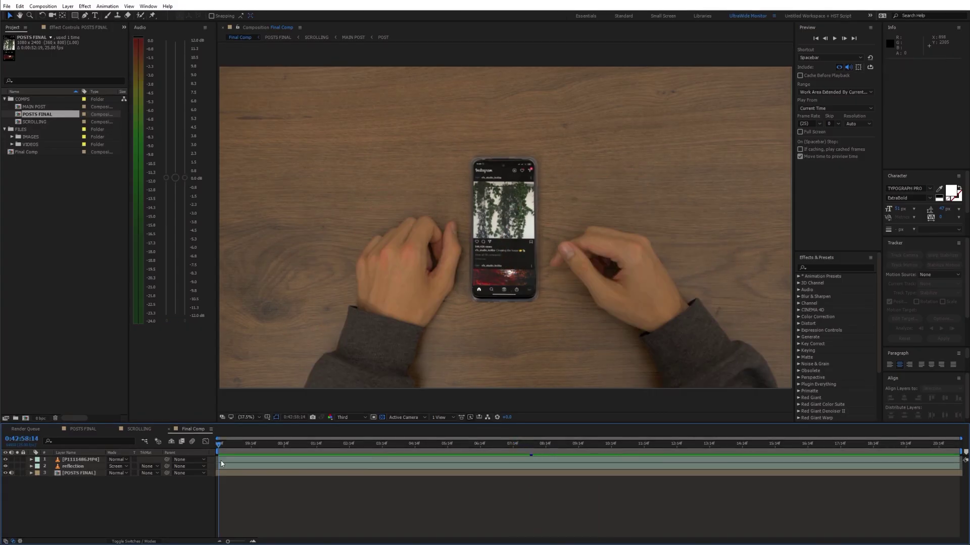
Step: Play back Final Comp, then open POSTS FINAL to inspect the feed's scrolling keyframes
{"action": "key", "text": "space"}
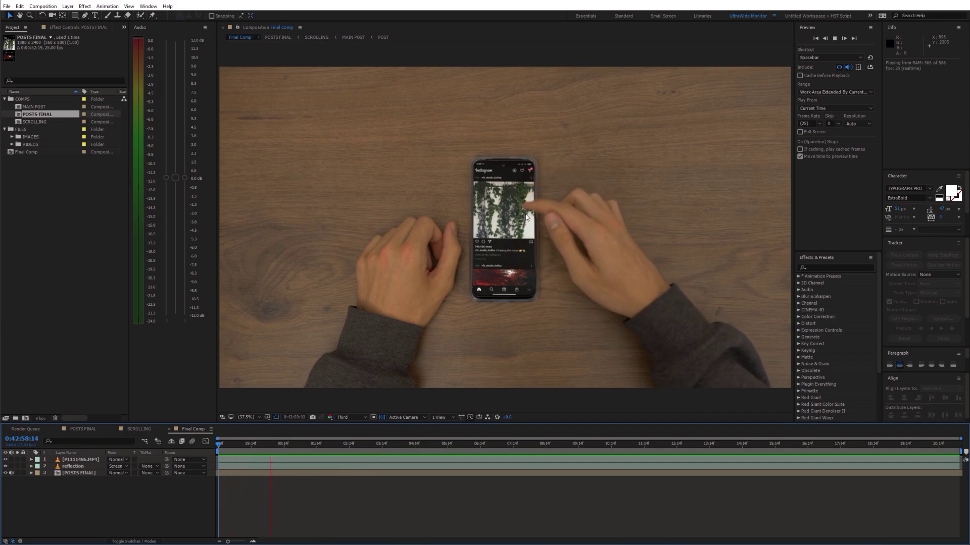
{"action": "double_click", "coordinate": [303, 472]}
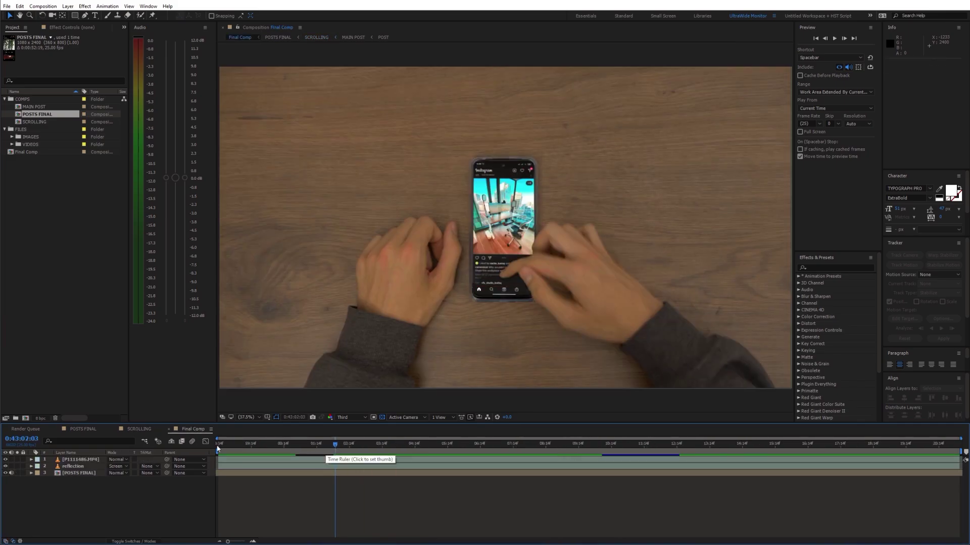
{"action": "left_click", "coordinate": [81, 430]}
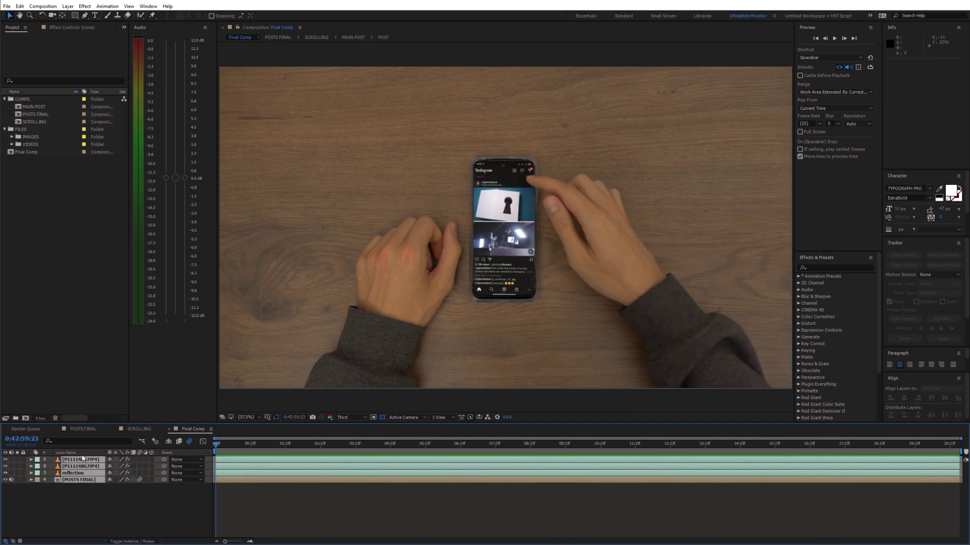
Step: Pre-compose all Final Comp layers into Pre-comp 1 and select its position and scale keyframes
{"action": "key", "text": "ctrl+a"}
{"action": "right_click", "coordinate": [96, 458]}
{"action": "left_click", "coordinate": [116, 394]}
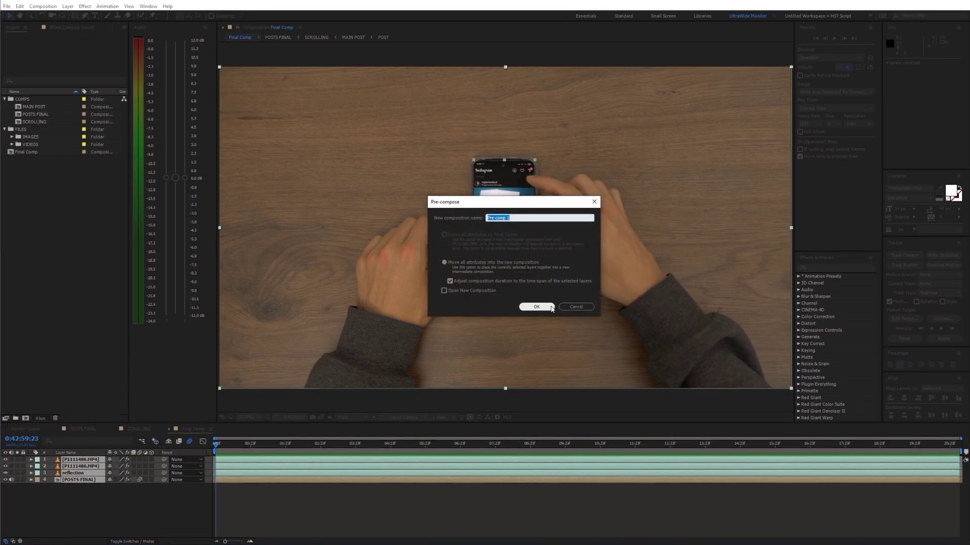
{"action": "left_click", "coordinate": [537, 307]}
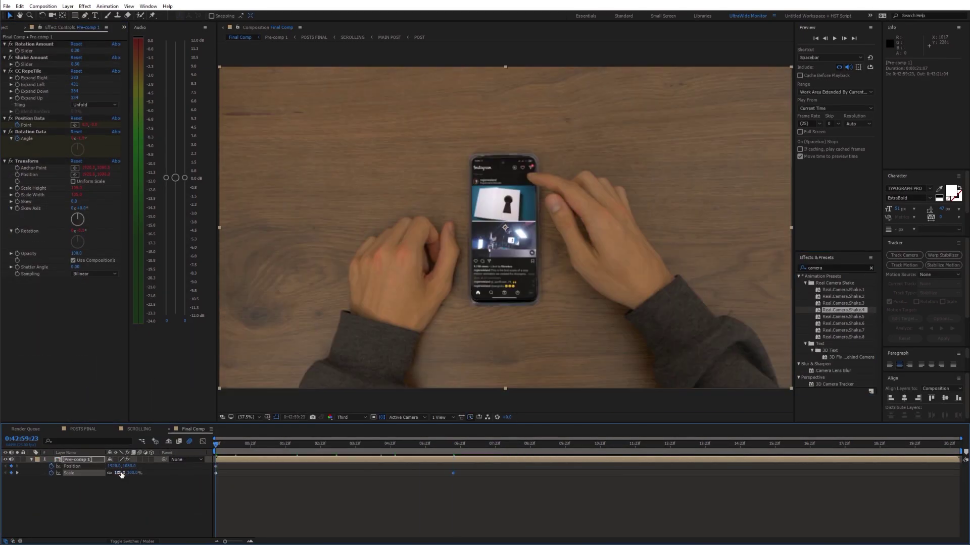
{"action": "left_click_drag", "start_coordinate": [245, 488], "coordinate": [200, 468]}
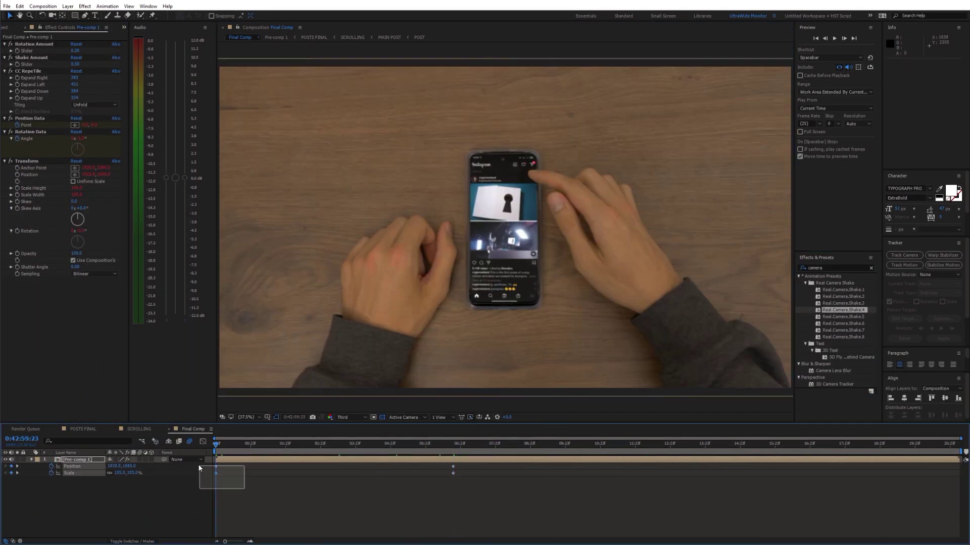